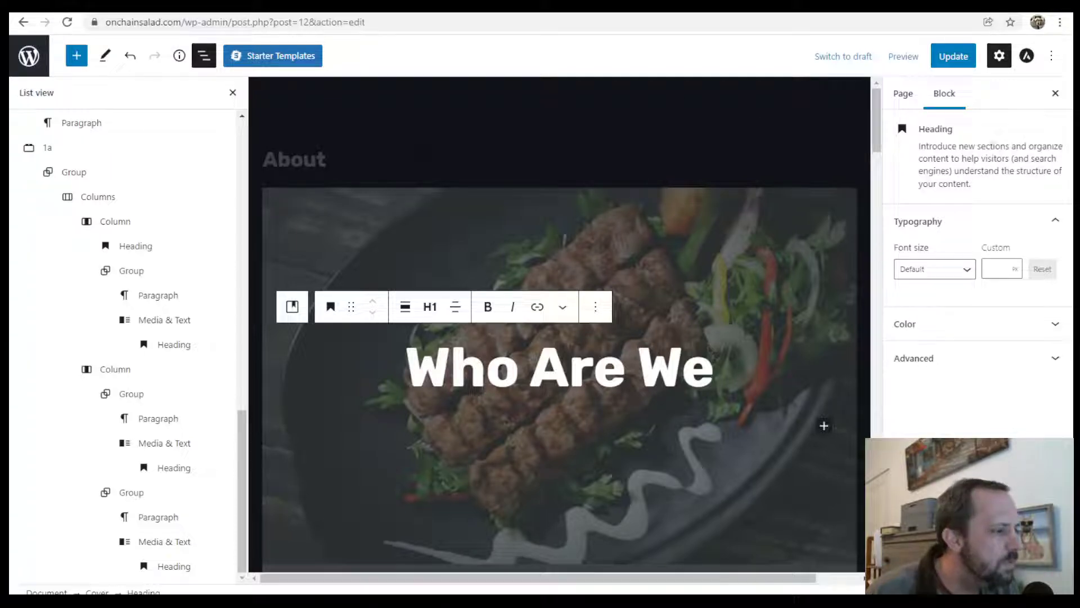
Step: Exit the editor to the Pages list and reopen the About page for editing
left_click(512, 126)
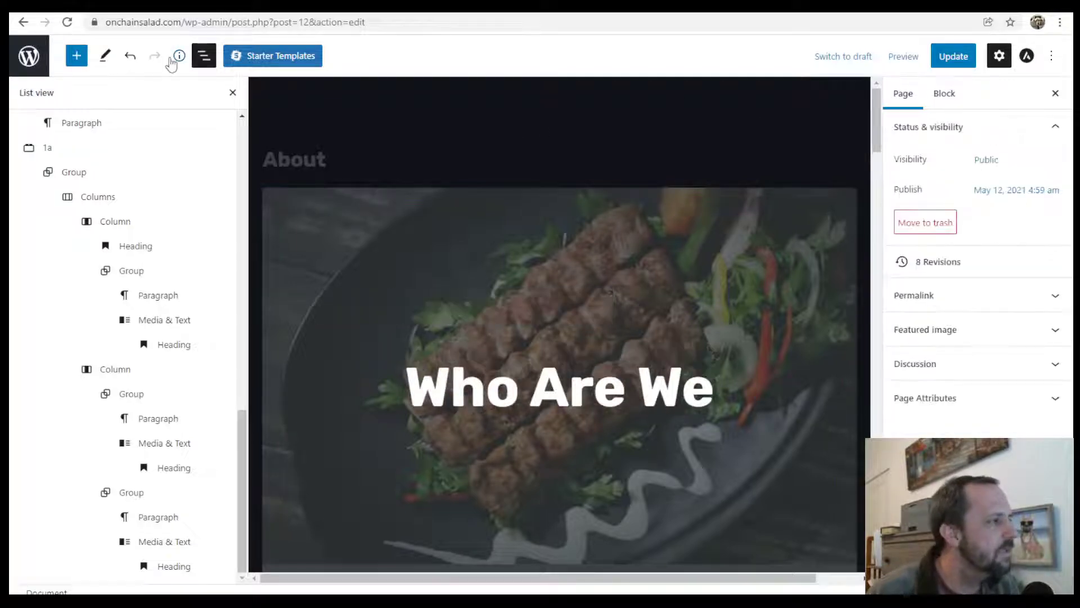
left_click(36, 61)
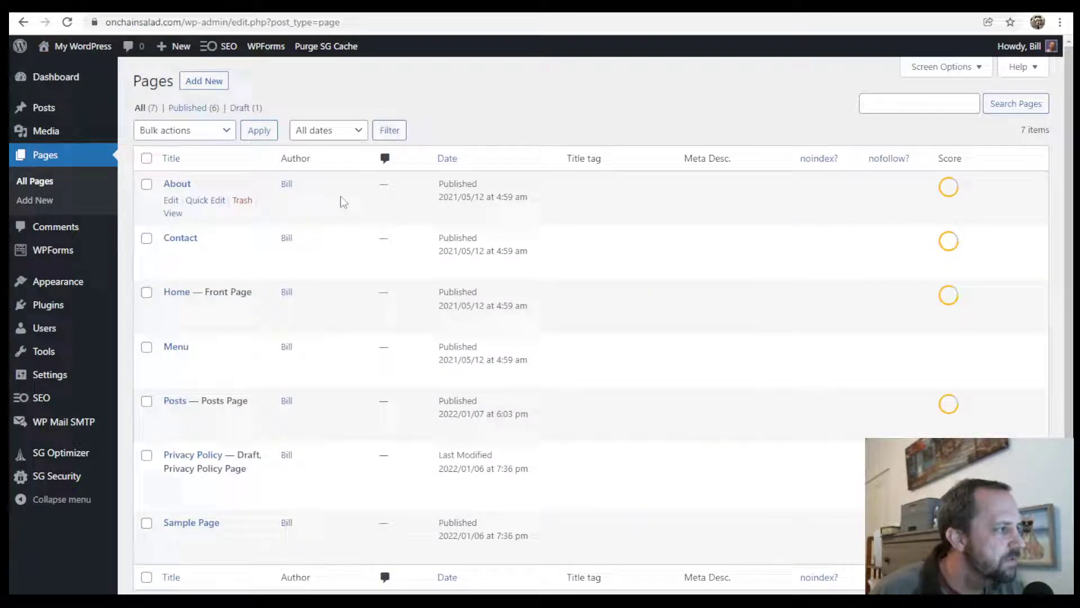
left_click(171, 201)
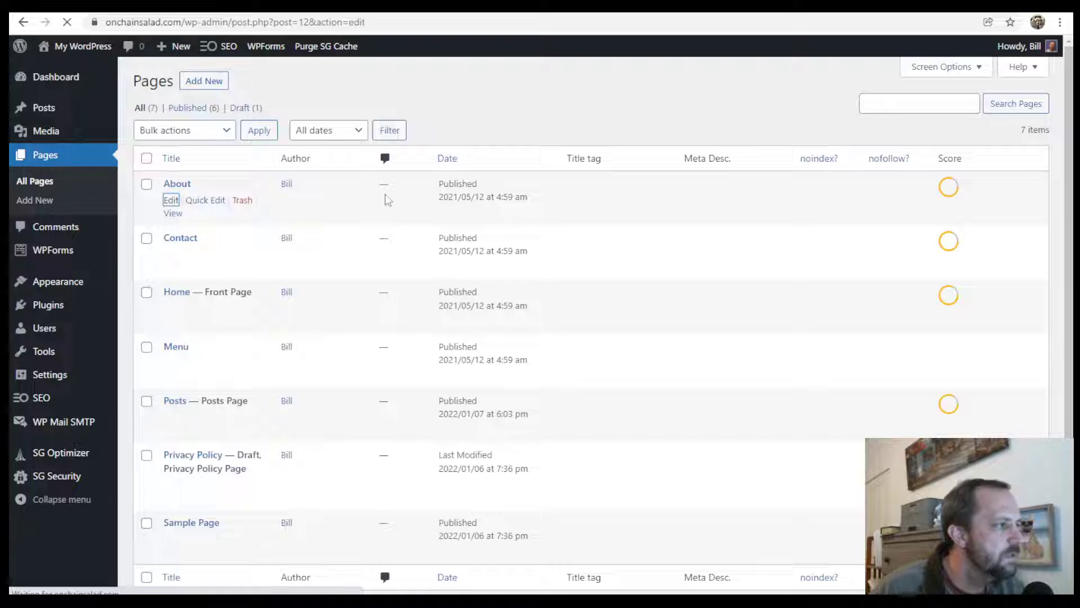
scroll(632, 248, "down", 3)
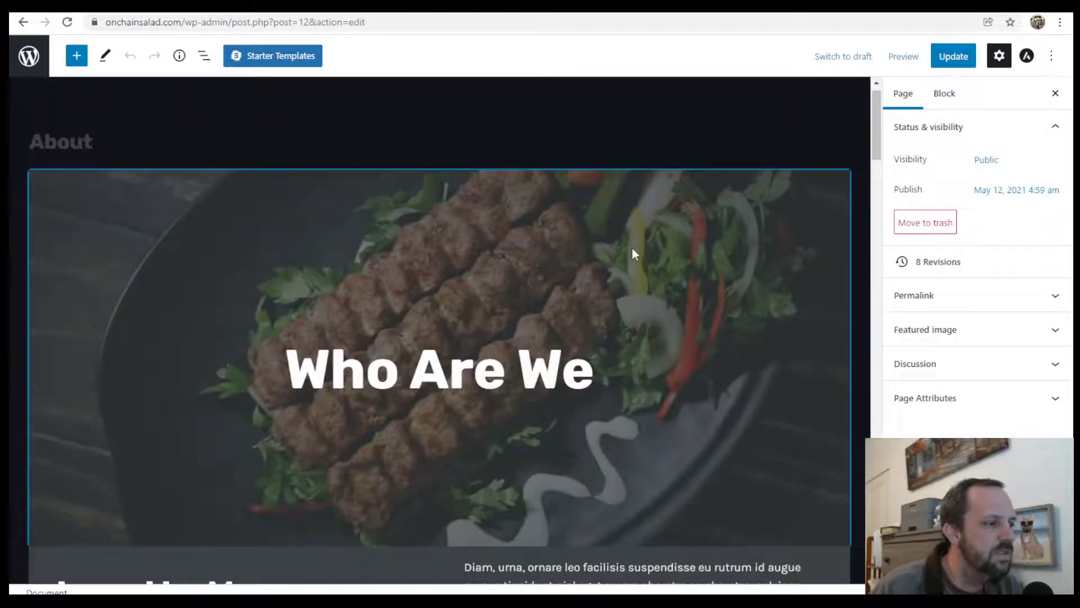
scroll(695, 411, "up", 3)
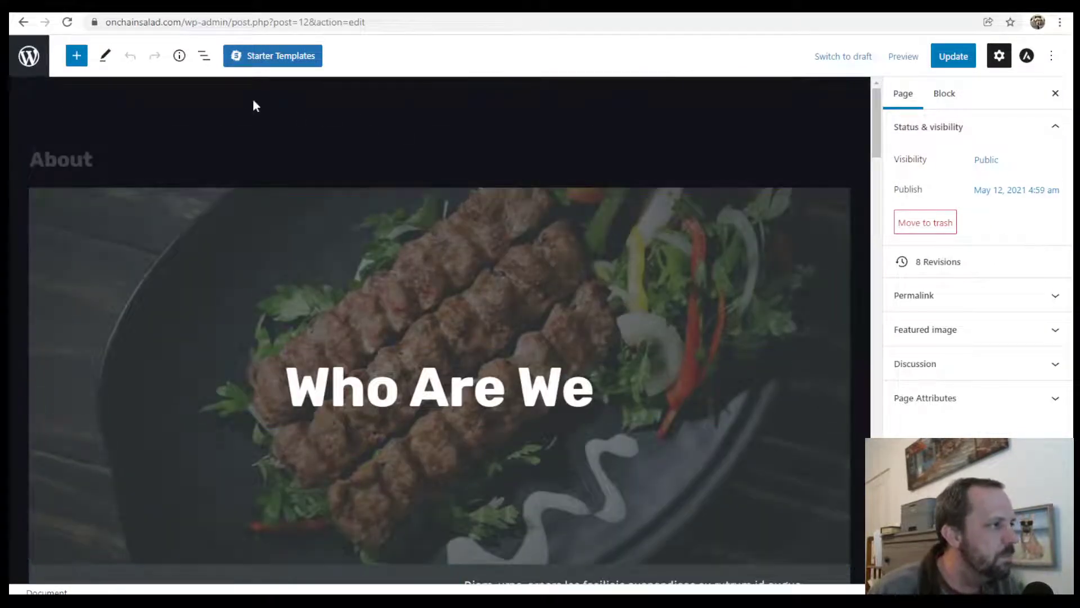
Step: Select the Who Are We Cover block in List View and move its focal point to Left 55, Top 57
left_click(205, 57)
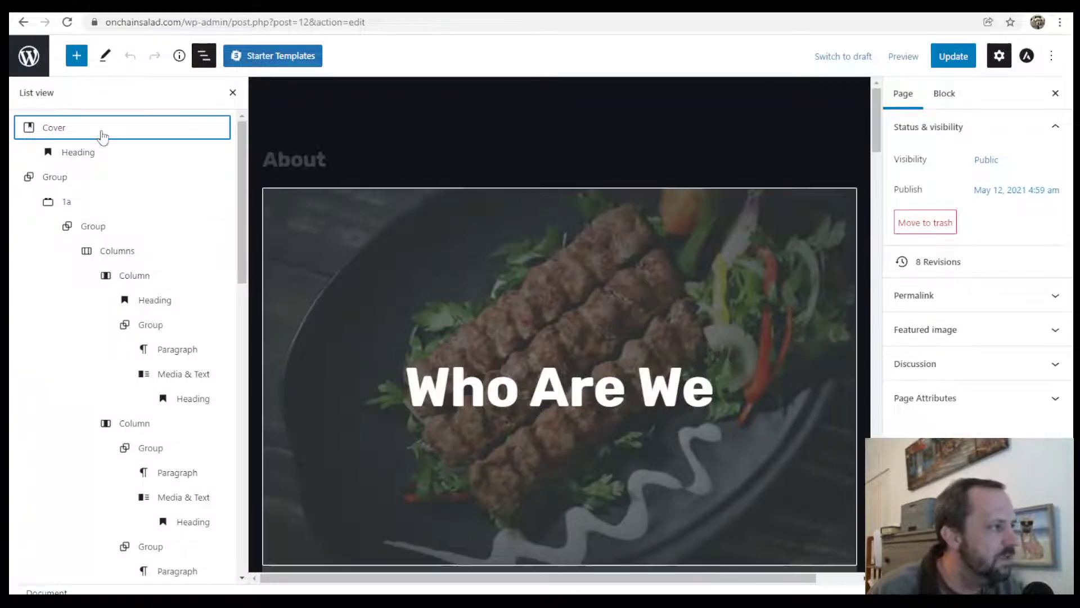
left_click(102, 134)
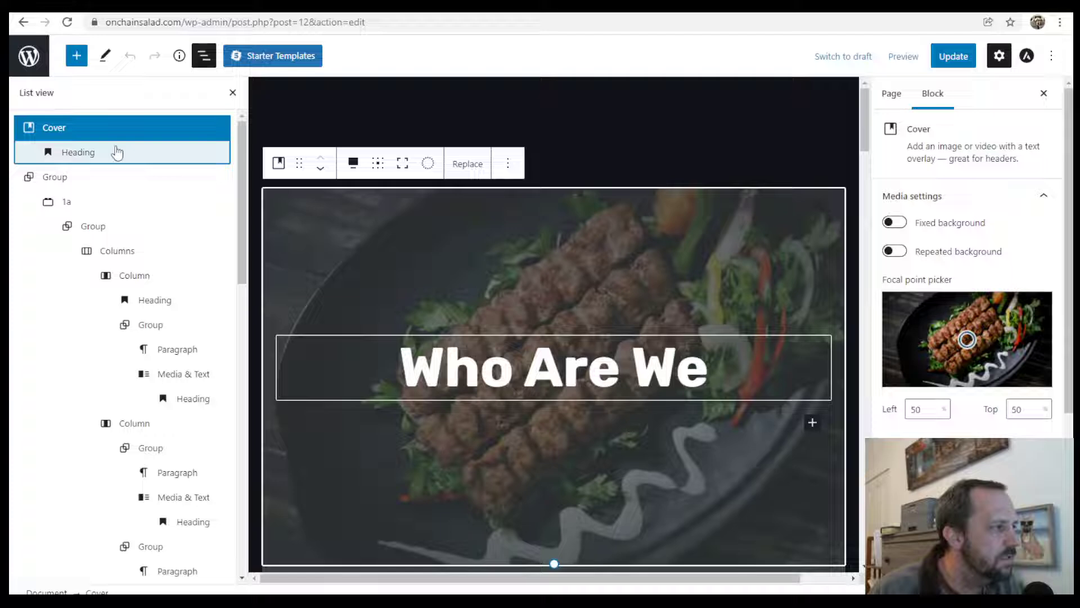
left_click(85, 153)
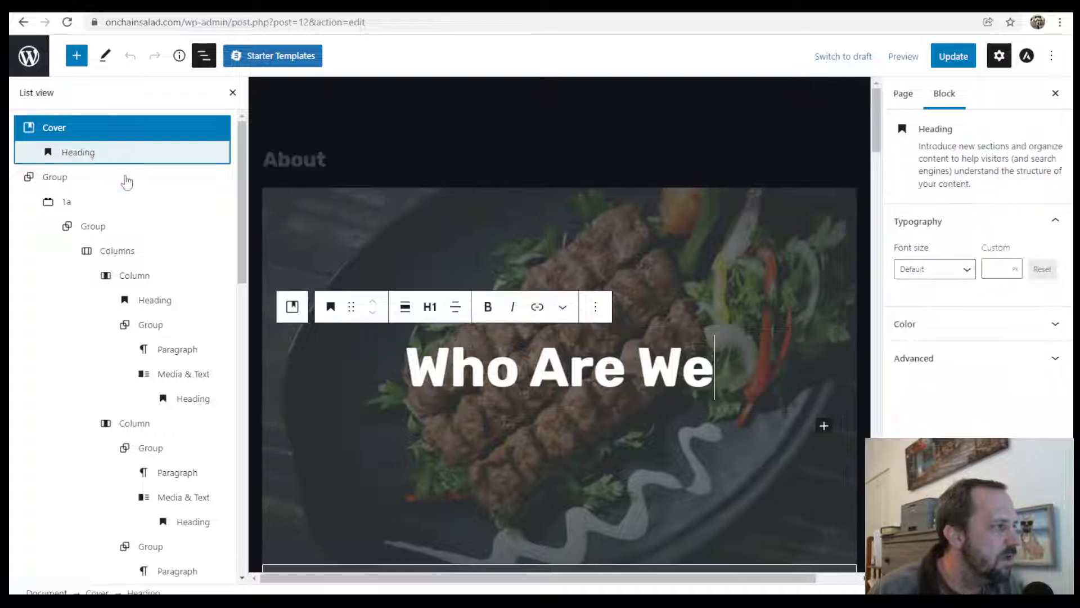
left_click(70, 132)
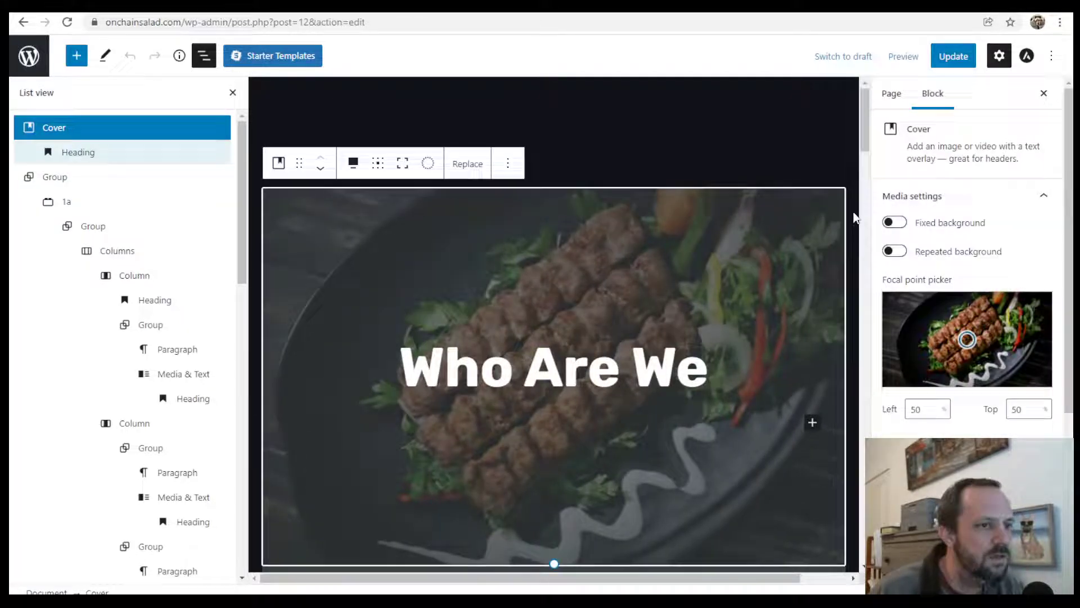
scroll(929, 186, "down", 4)
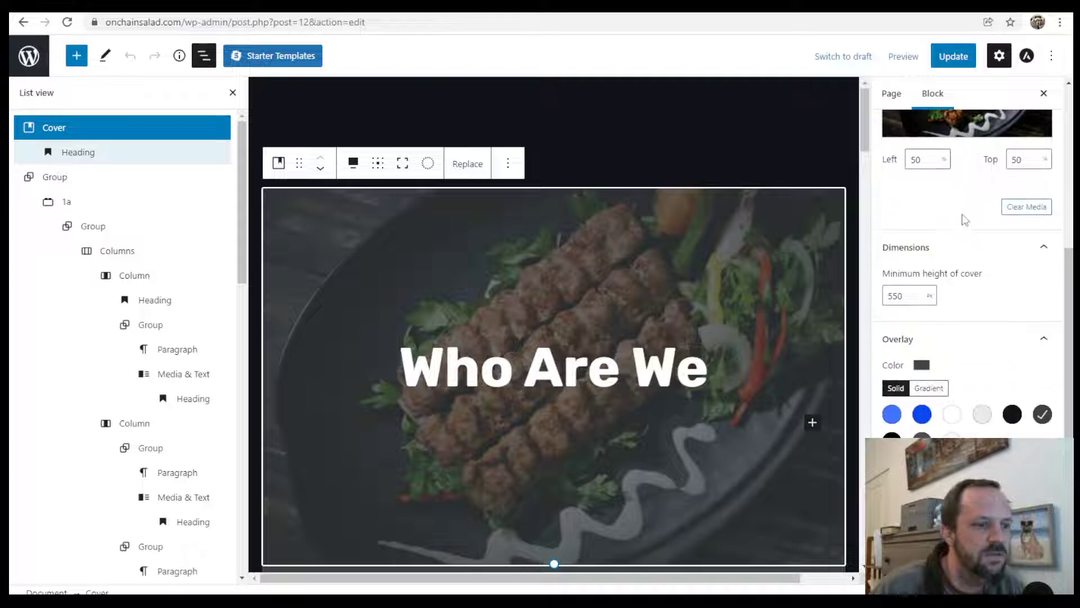
scroll(961, 357, "up", 4)
mouse_move(959, 337)
left_mouse_down()
mouse_move(932, 338)
mouse_move(946, 318)
mouse_move(974, 345)
left_mouse_up()
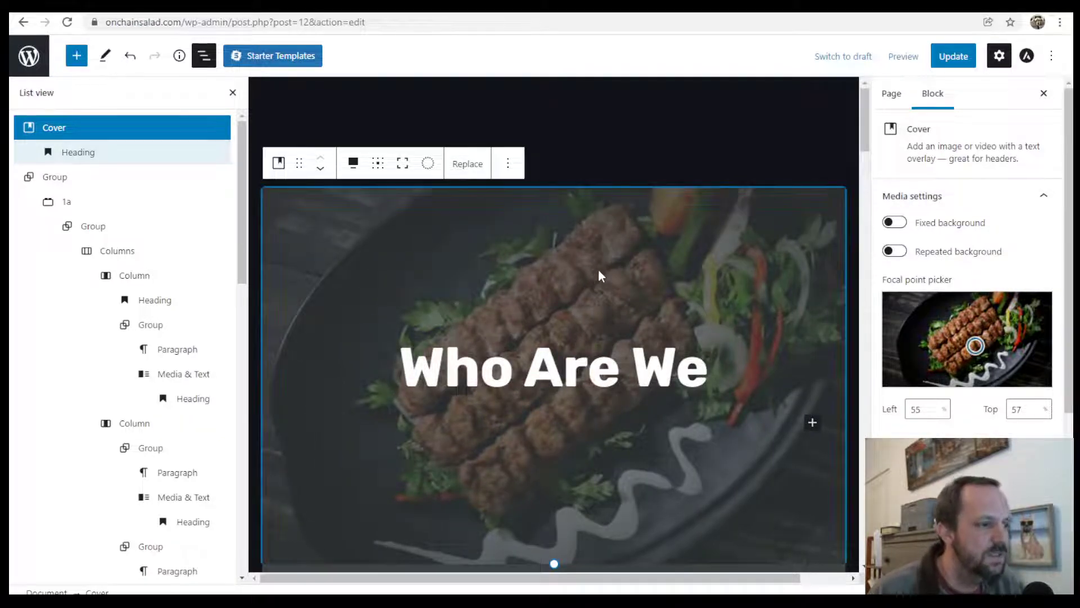
Step: Append a Cover block at the page end using the purple car image from the Media Library
scroll(622, 265, "down", 15)
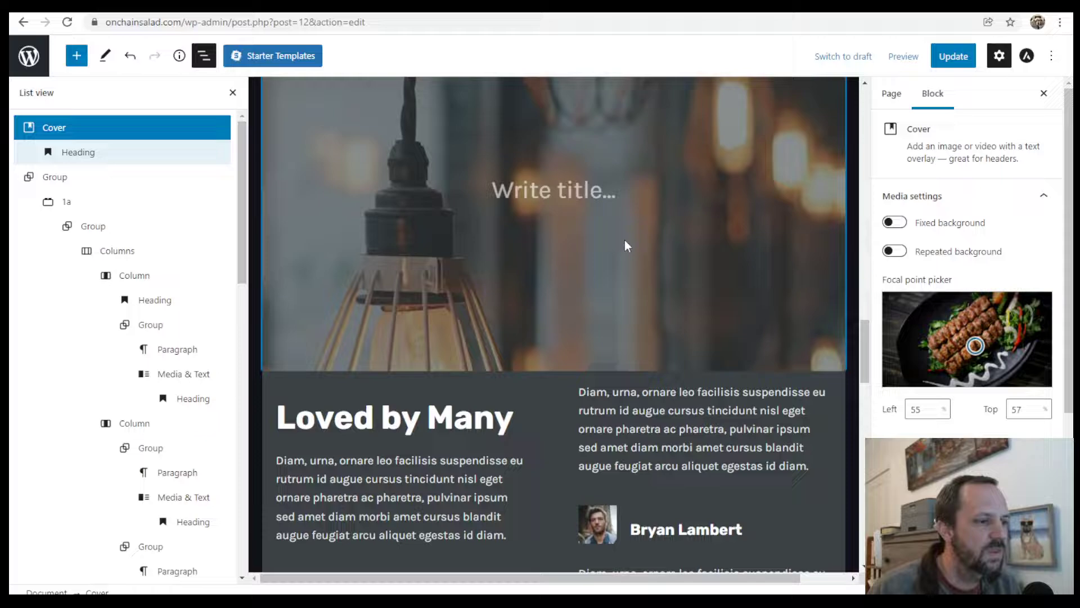
scroll(624, 236, "down", 5)
scroll(697, 246, "up", 5)
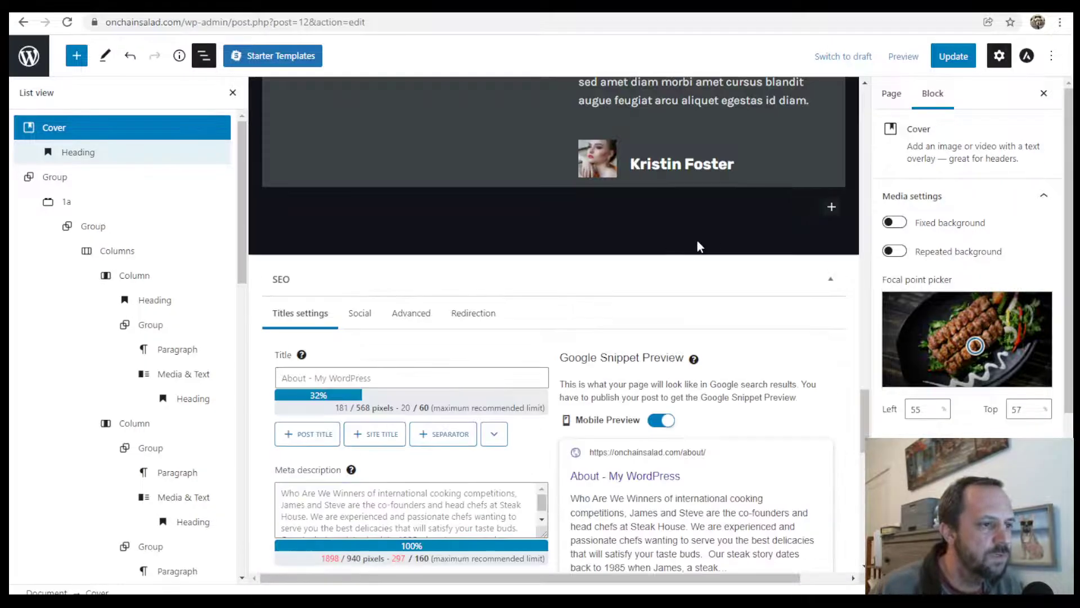
left_click(831, 207)
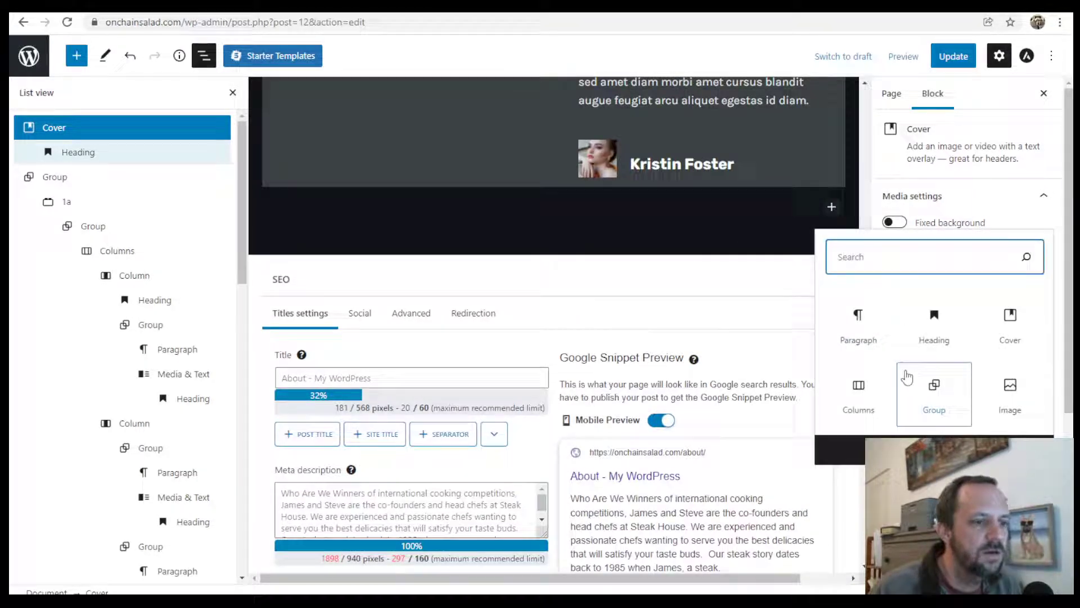
left_click(1010, 316)
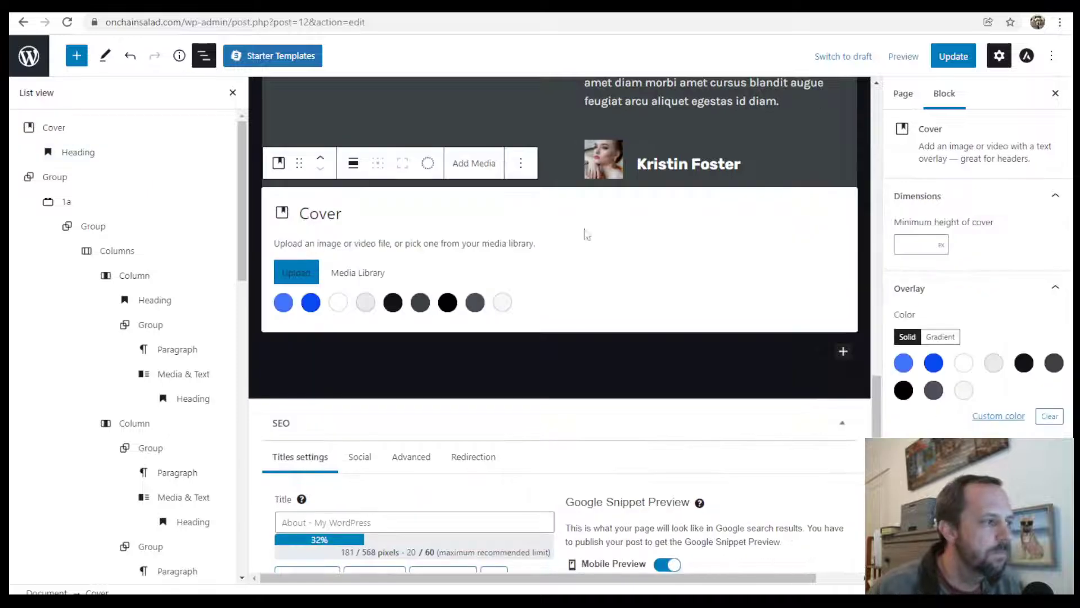
left_click(341, 275)
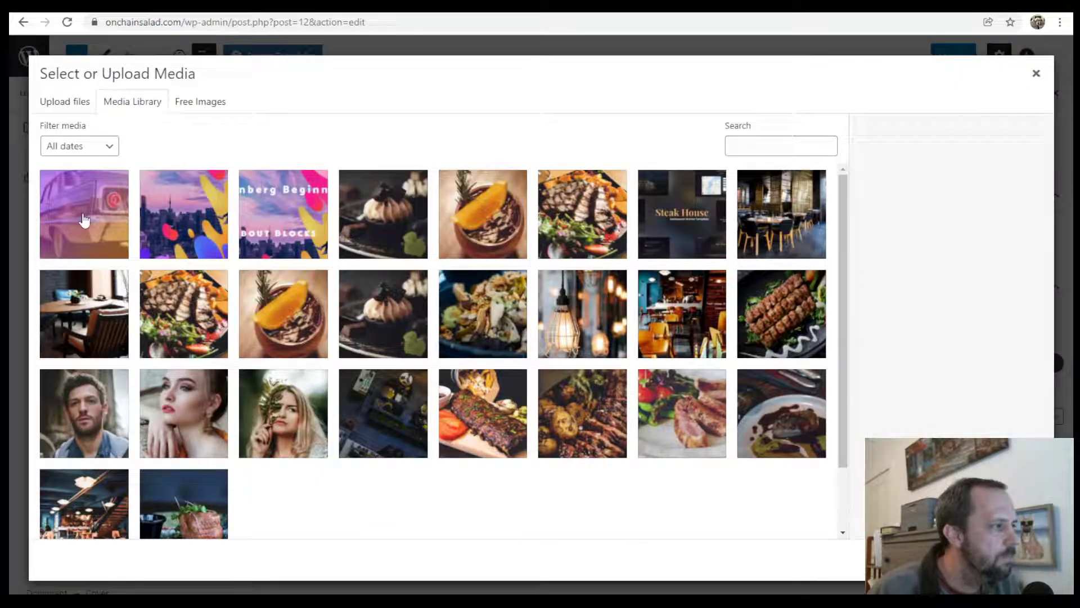
left_click(83, 221)
left_click(1012, 560)
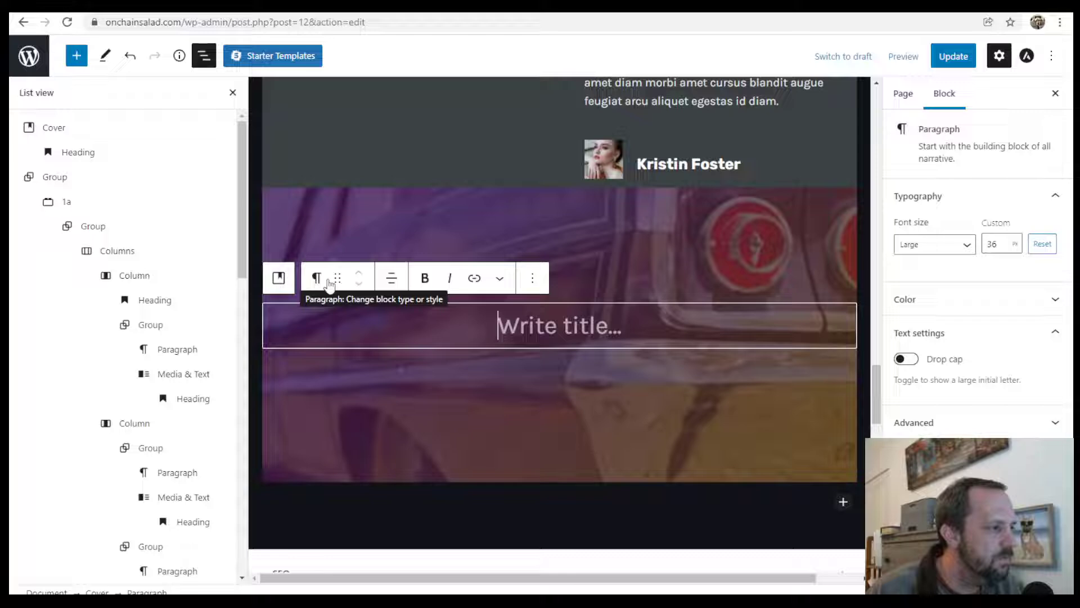
Step: Turn the car cover's title paragraph into a centred heading reading 'Text'
left_click(316, 279)
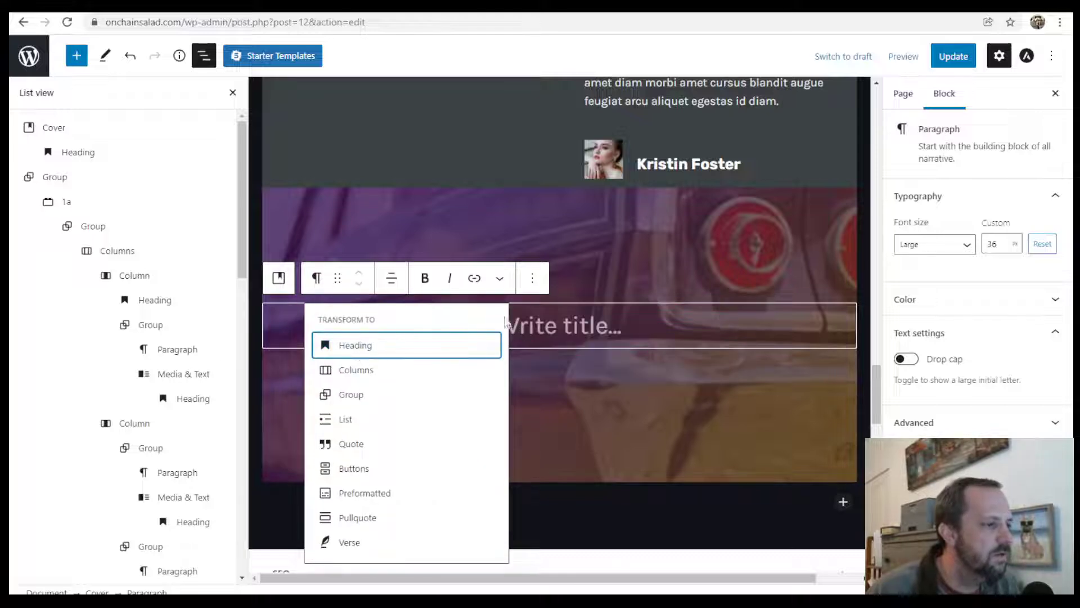
left_click(341, 345)
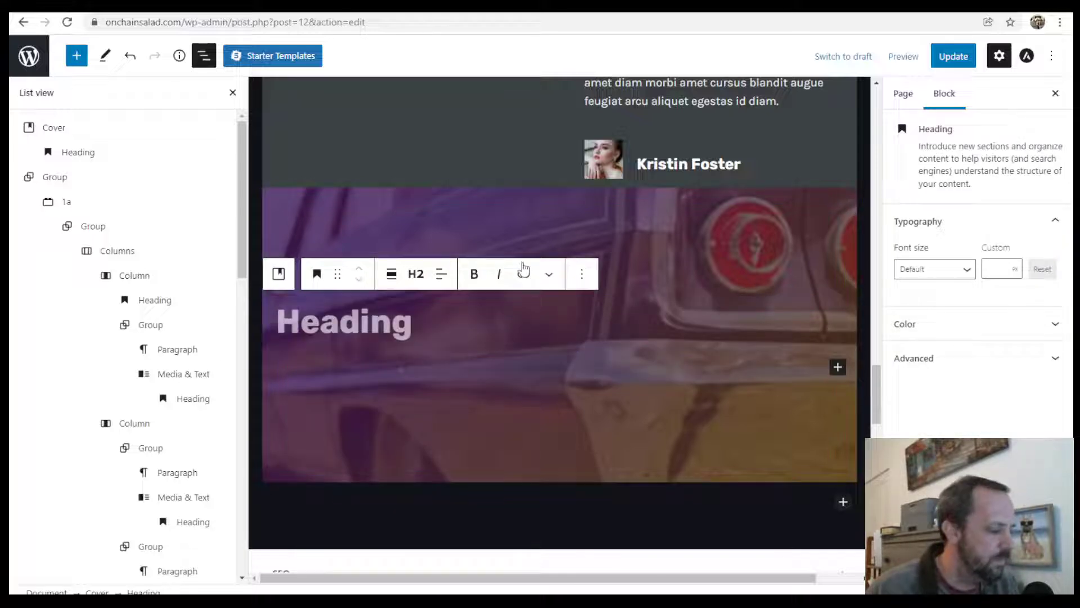
type("Text")
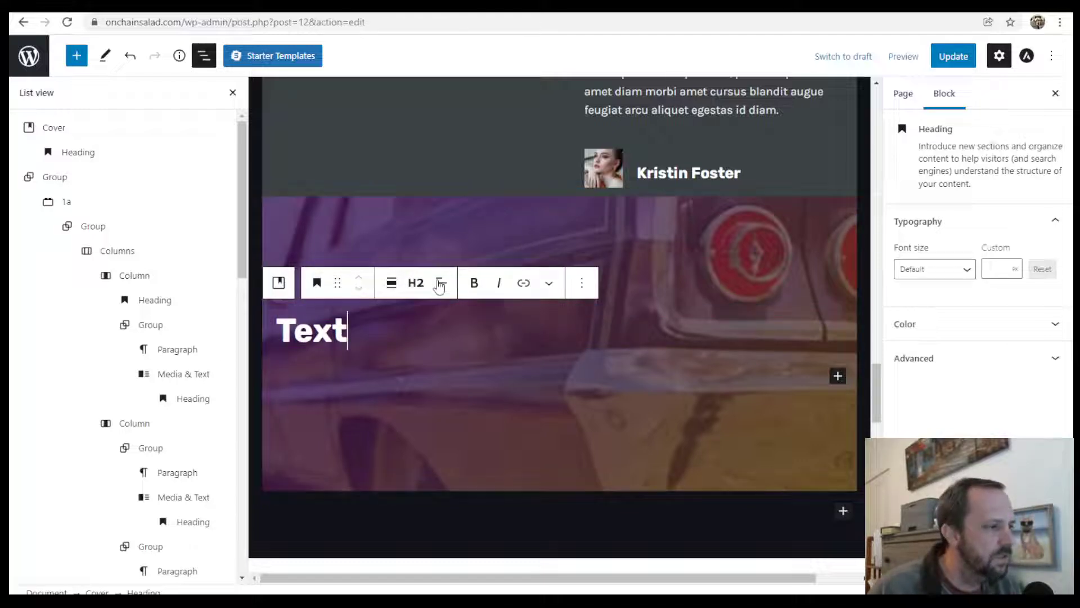
left_click(441, 283)
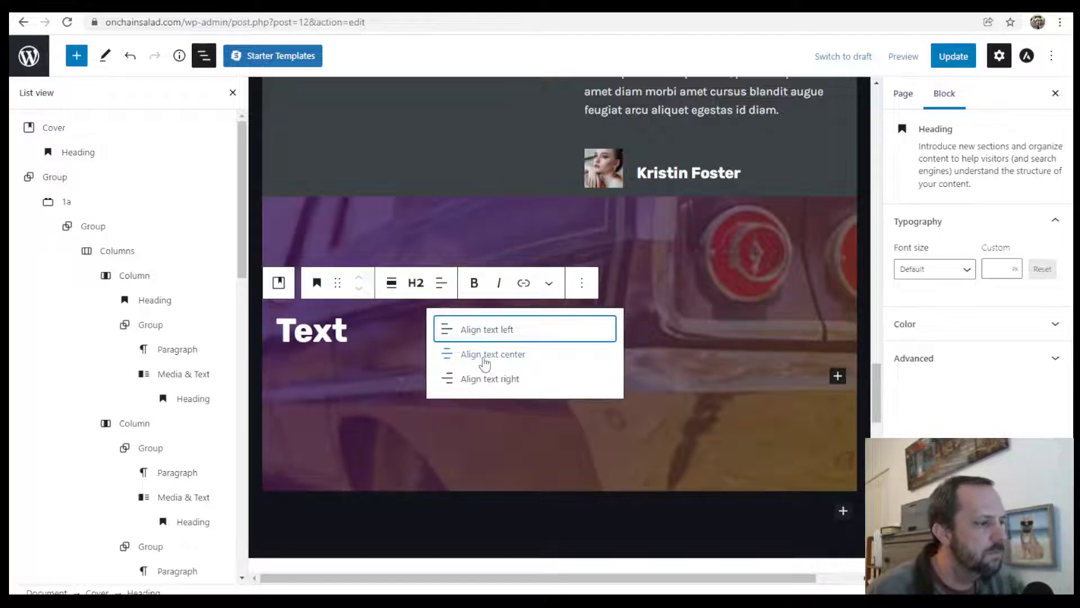
left_click(481, 355)
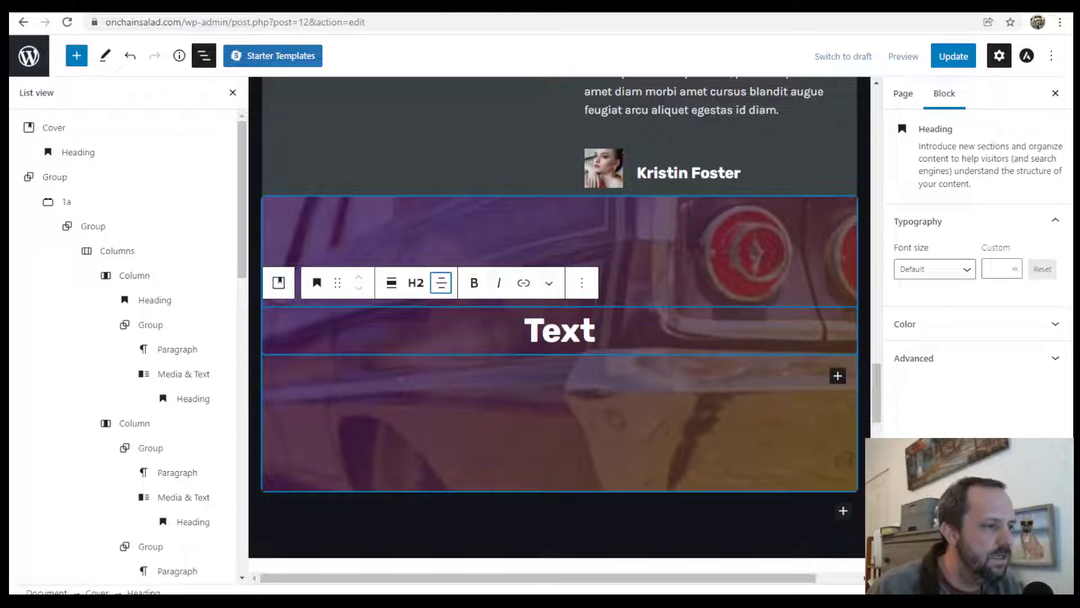
Step: Insert a 50/50 Columns block inside the car cover
left_click(840, 375)
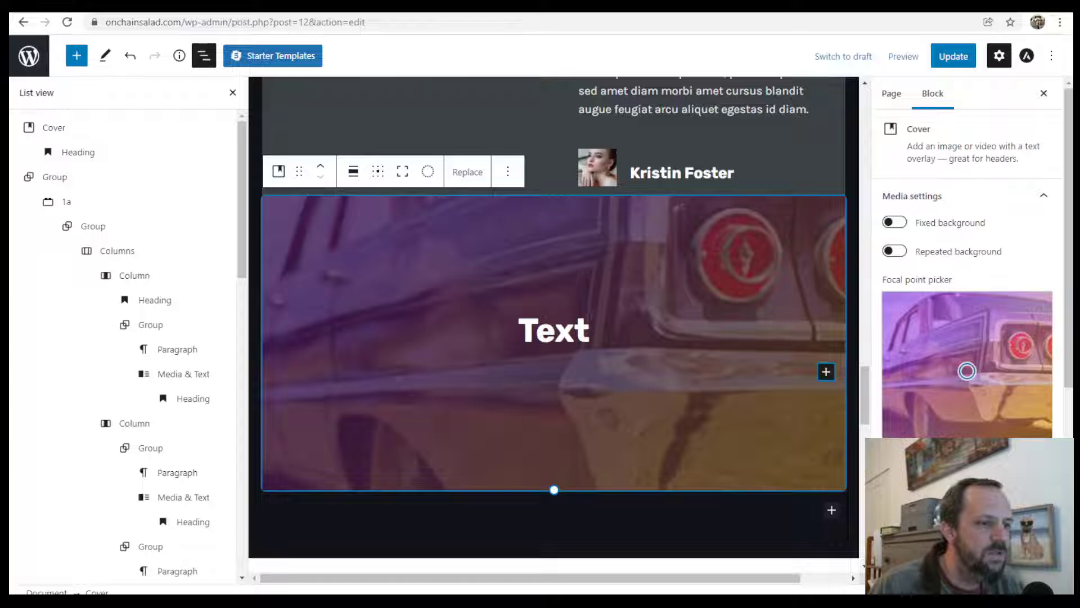
left_click(825, 372)
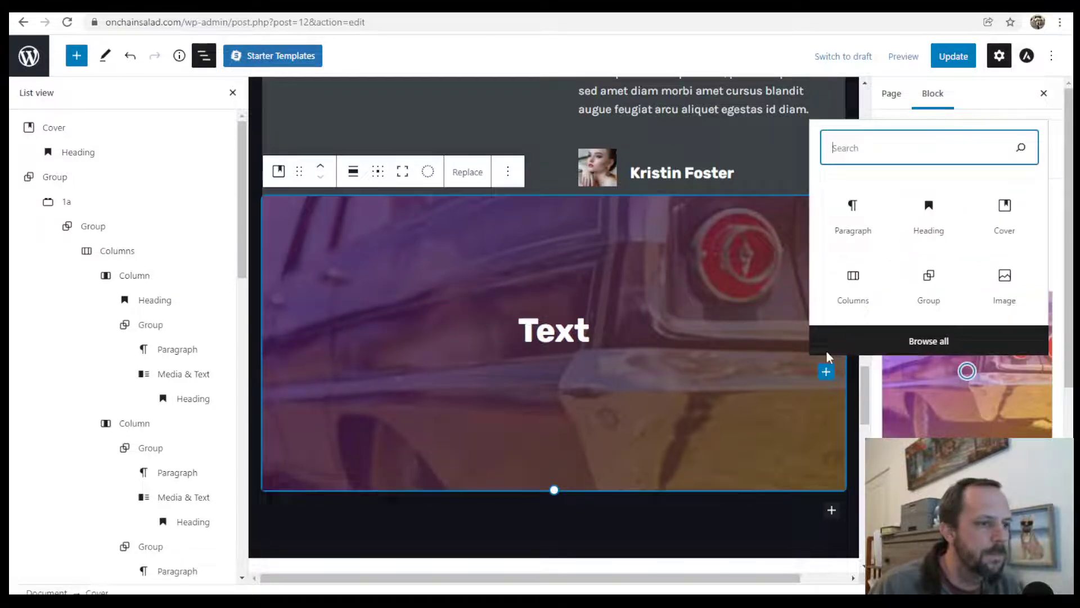
left_click(842, 285)
left_click(378, 388)
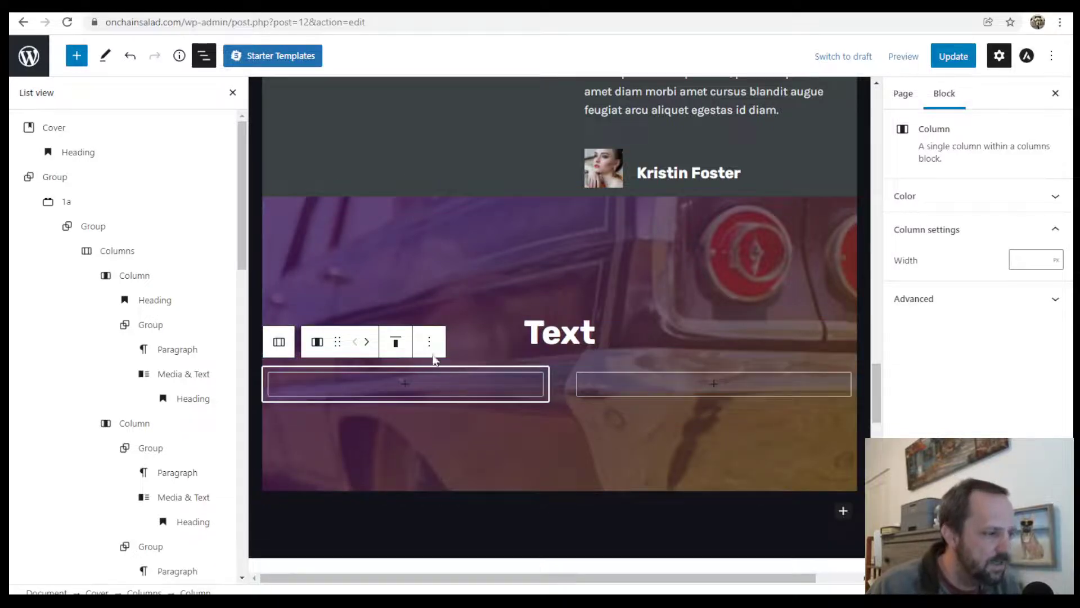
Step: Add a Group to the right column holding a blue 'asdfasdf' heading
left_click(715, 384)
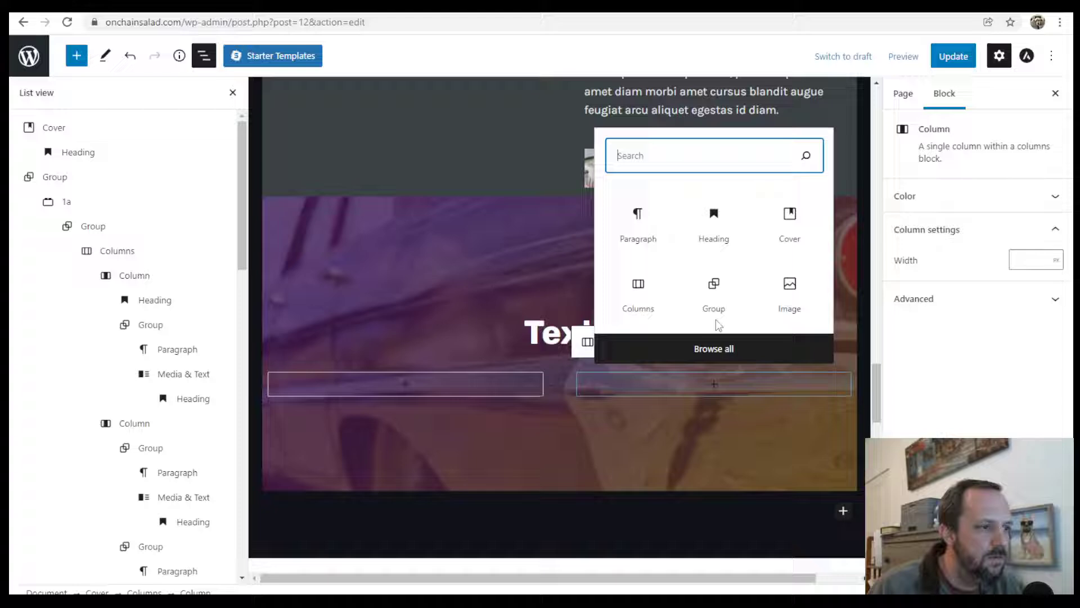
left_click(717, 282)
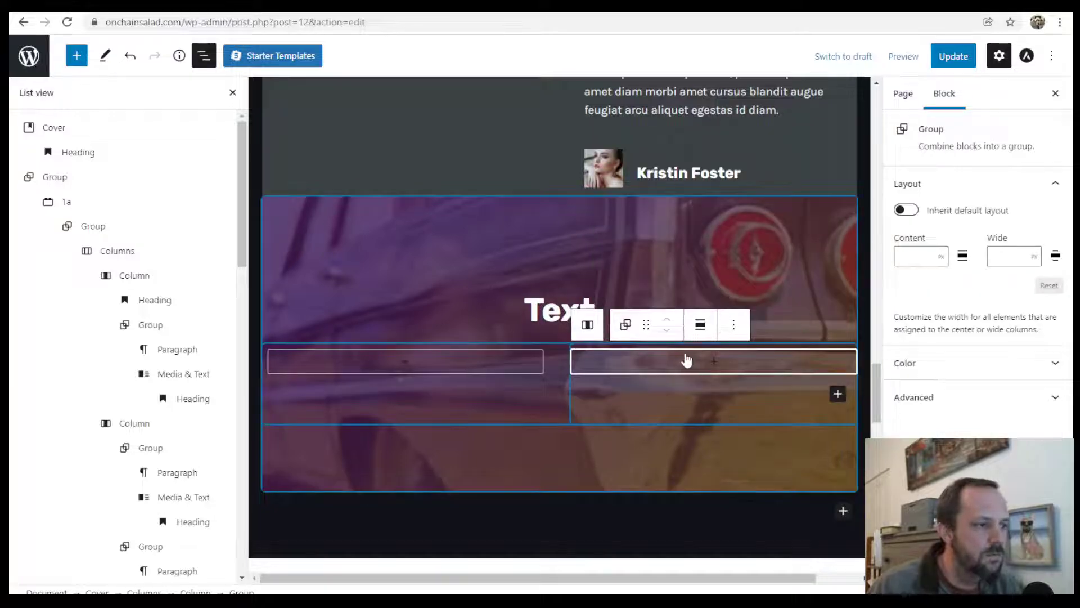
left_click(933, 363)
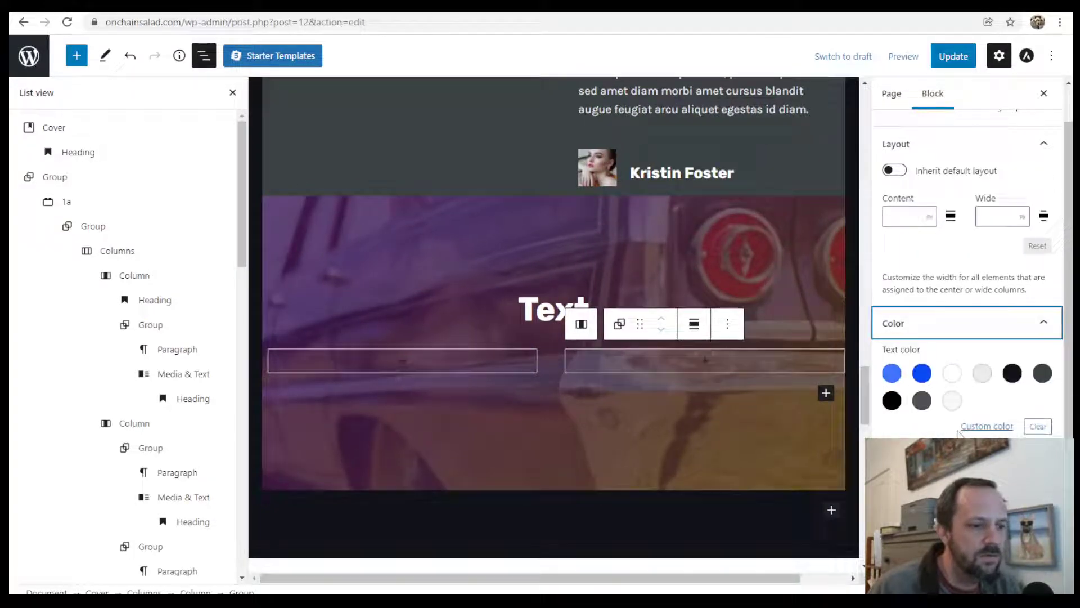
left_click(705, 363)
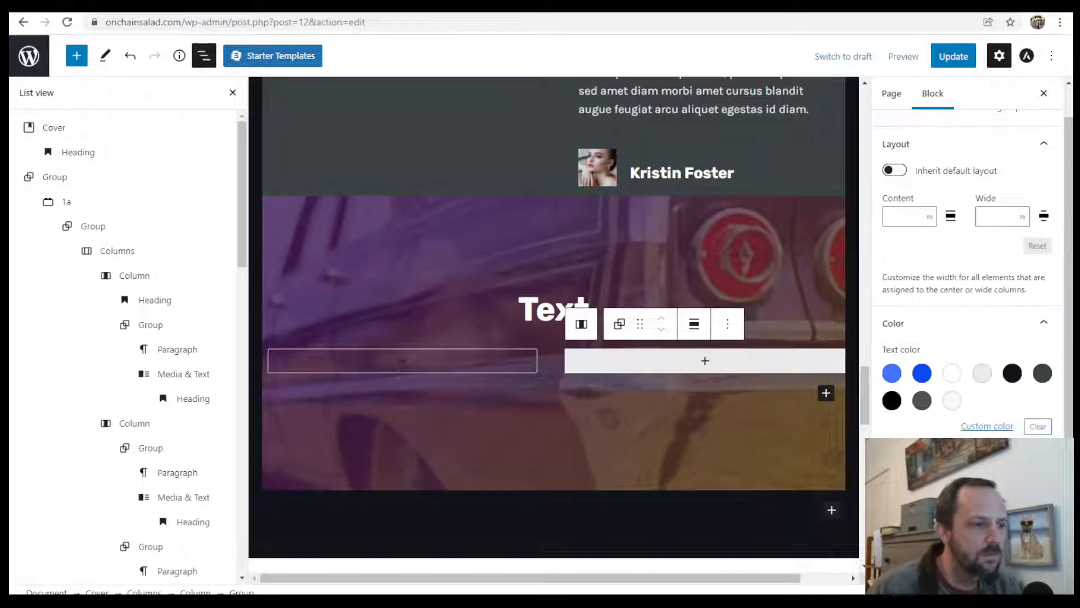
left_click(706, 364)
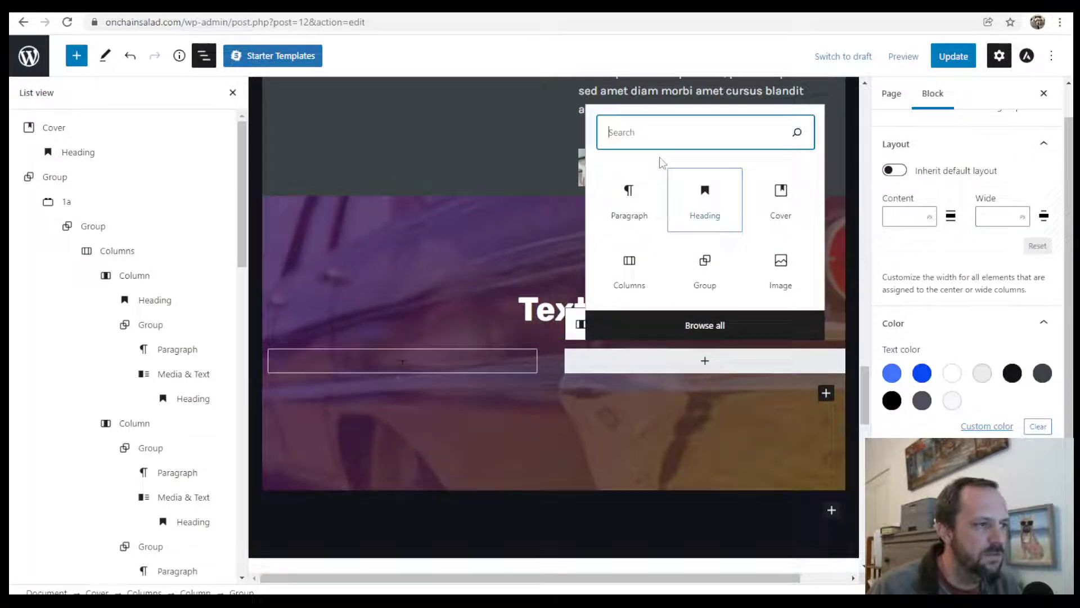
left_click(702, 204)
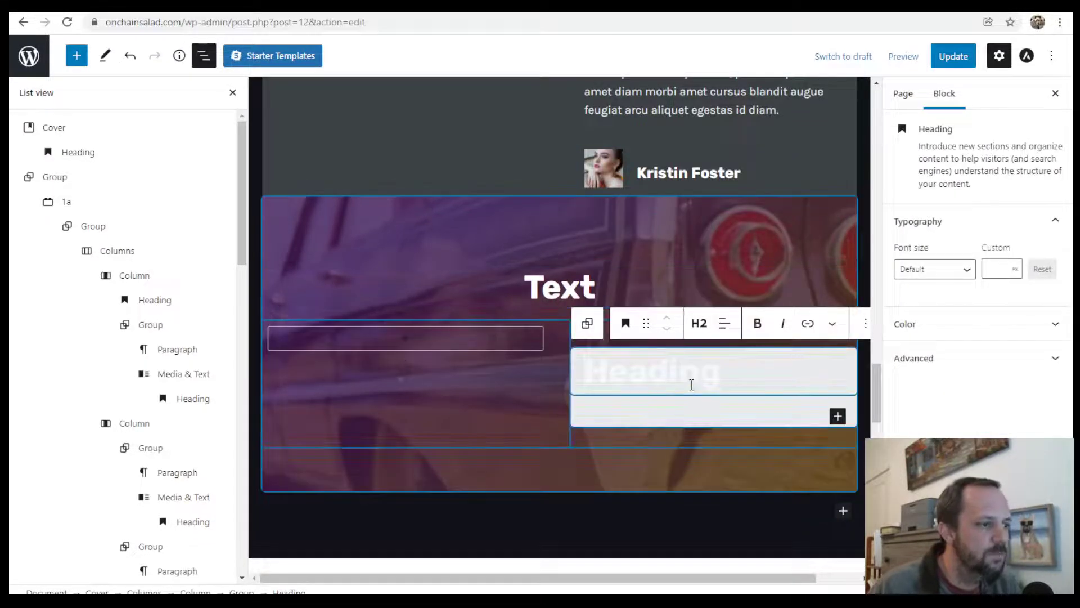
type("asdfasdf")
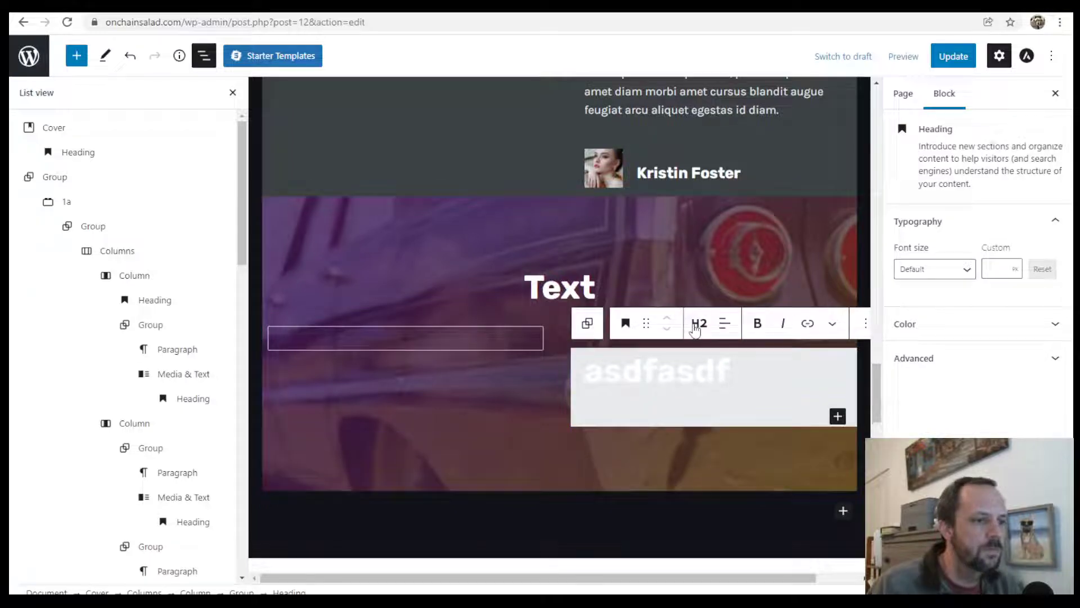
left_click(922, 326)
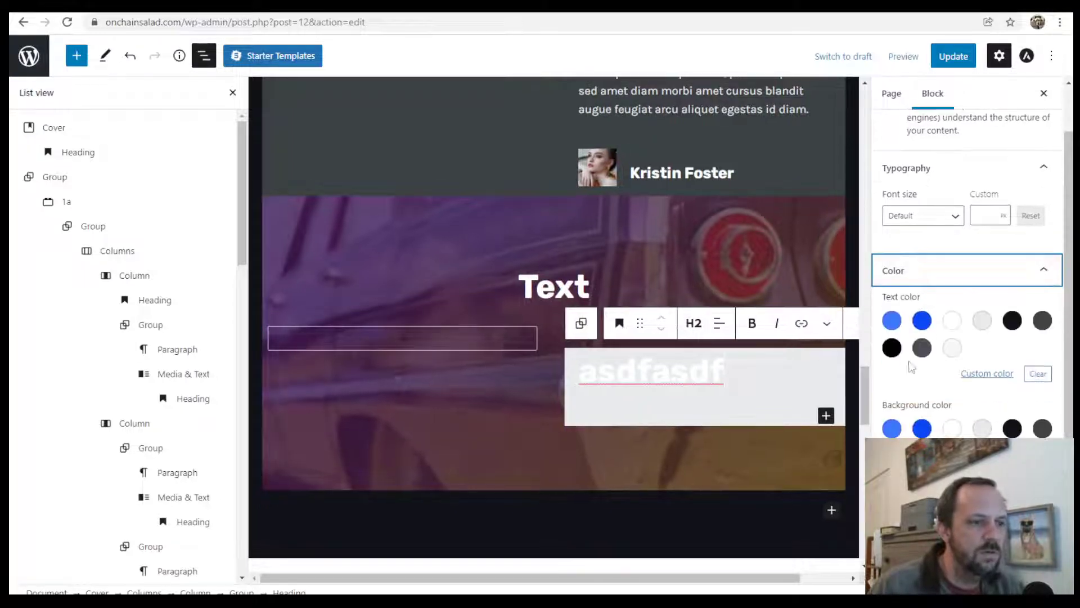
left_click(921, 319)
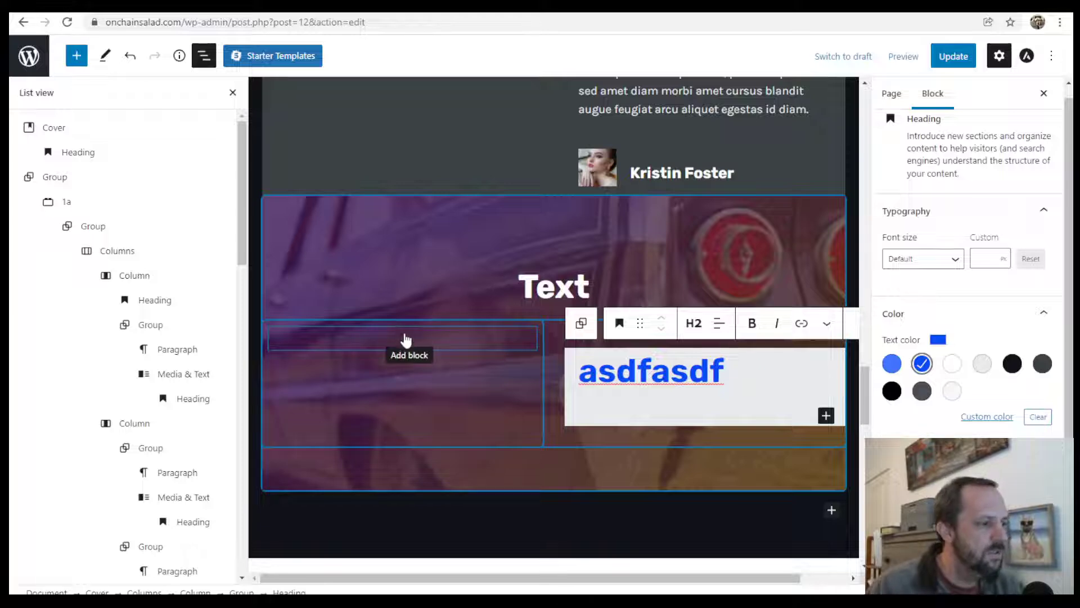
Step: Insert a Cover in the left column with the mocktails-910x1024.jpg photo as background
left_click(413, 415)
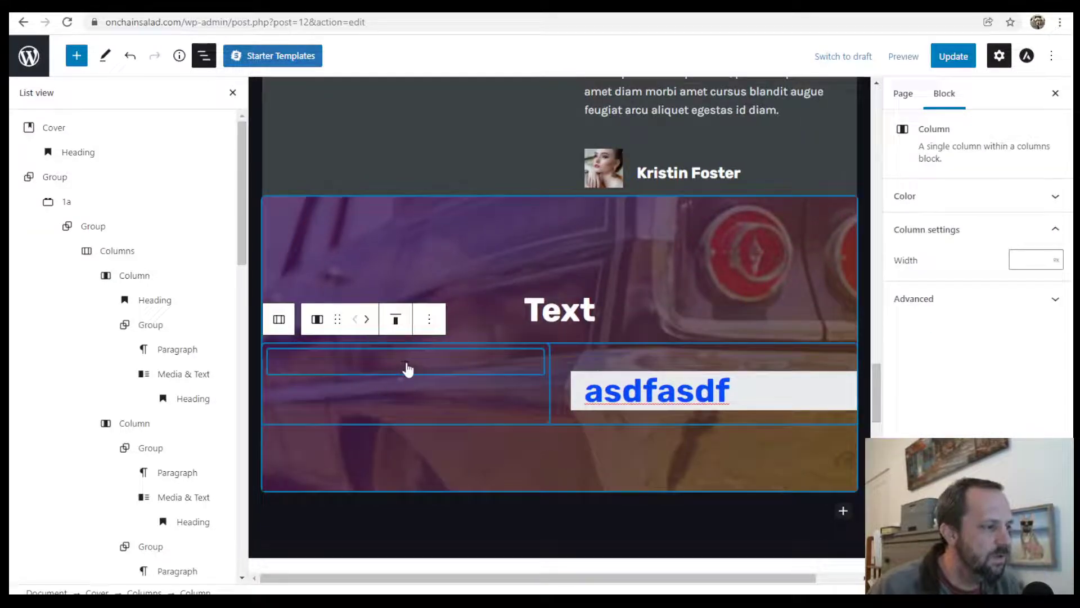
left_click(364, 358)
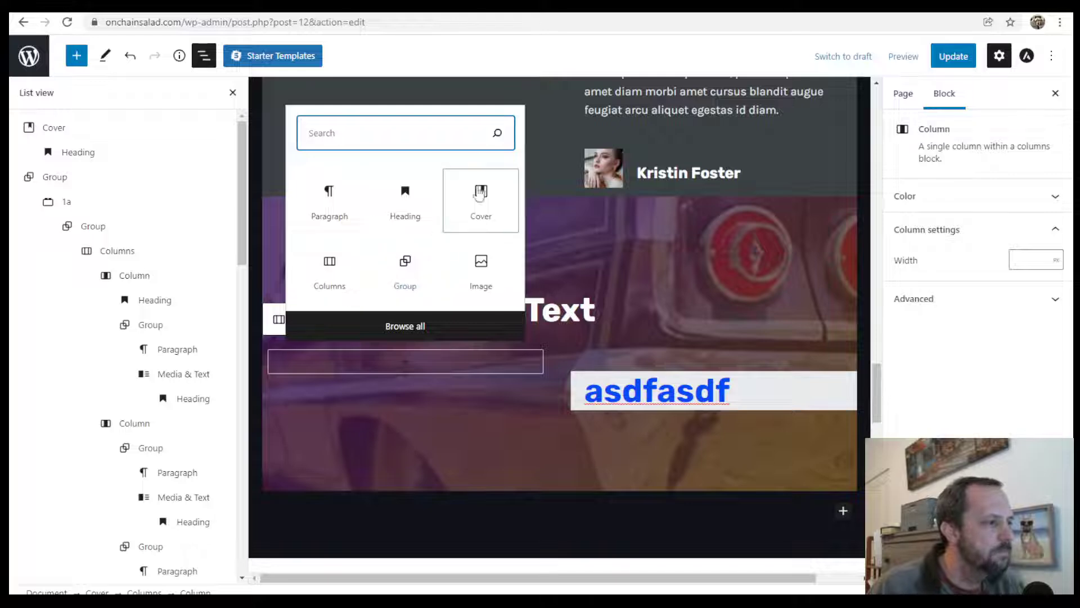
left_click(481, 199)
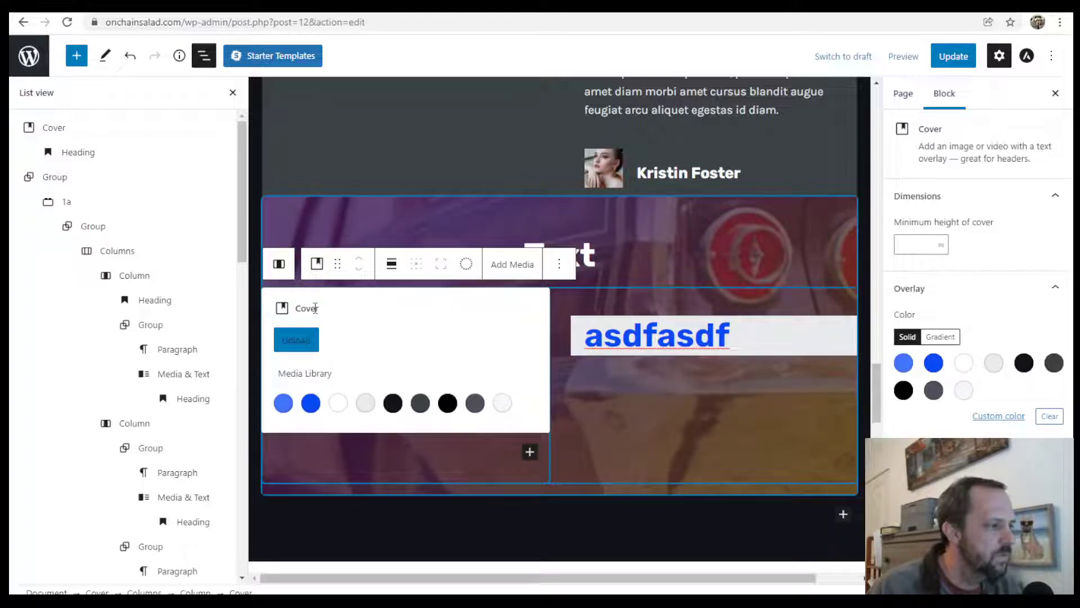
left_click(305, 373)
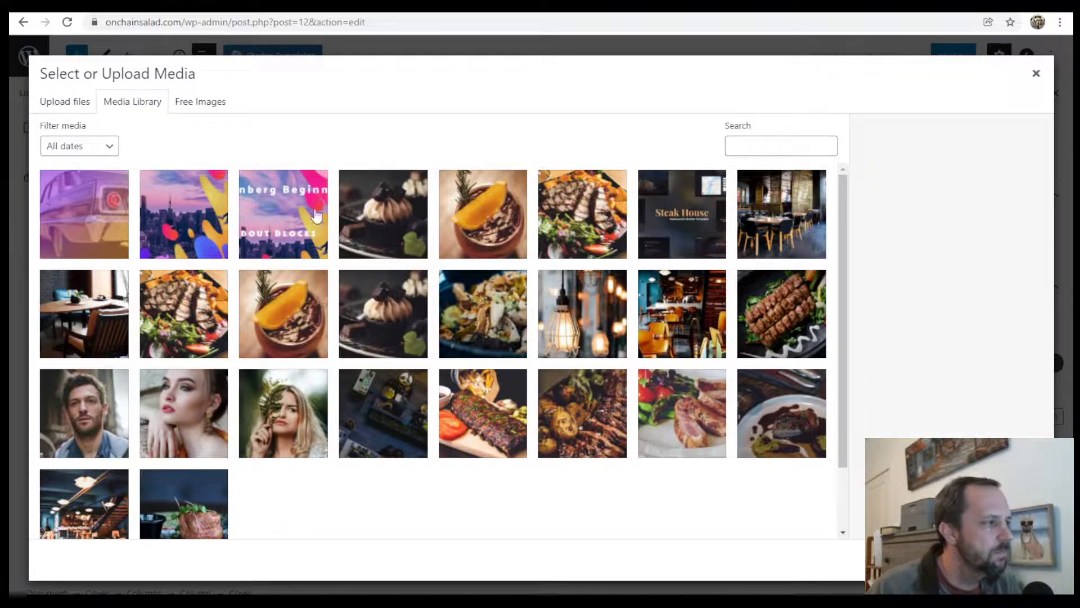
left_click(463, 218)
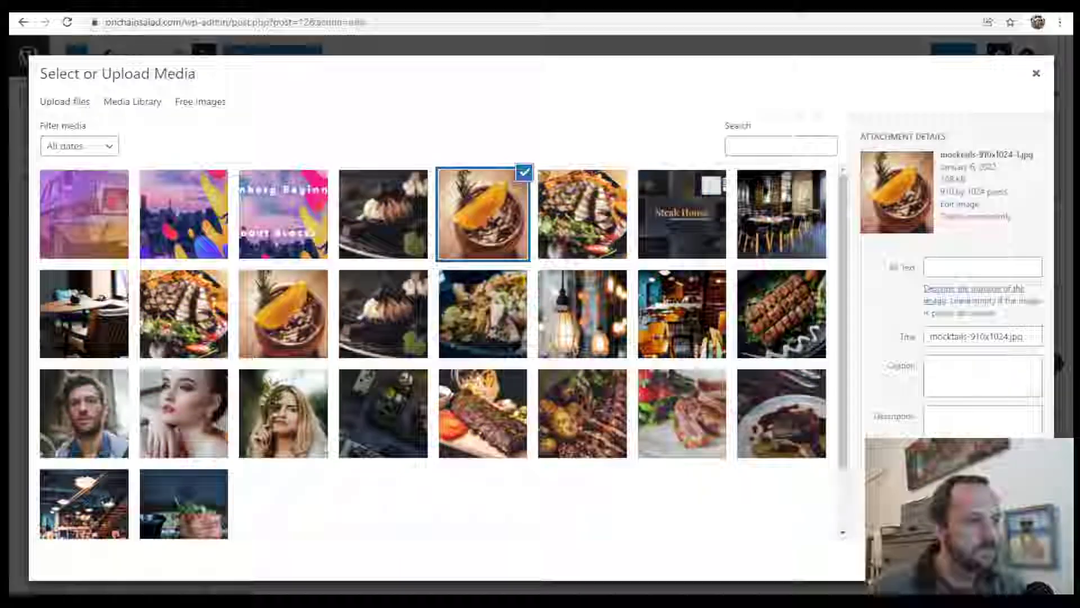
left_click(1013, 560)
scroll(697, 418, "down", 3)
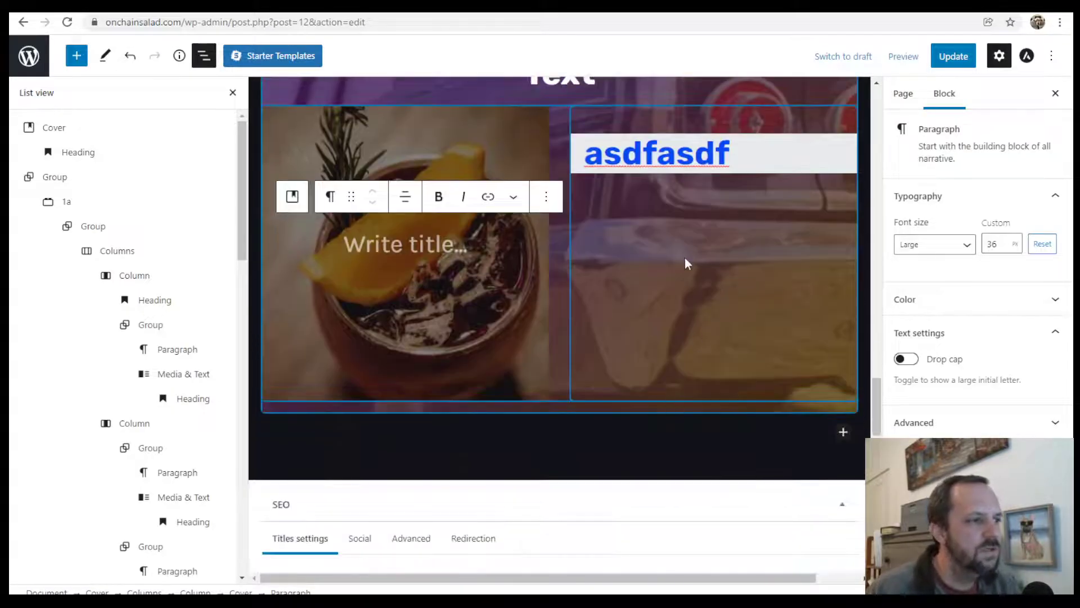
scroll(709, 302, "up", 3)
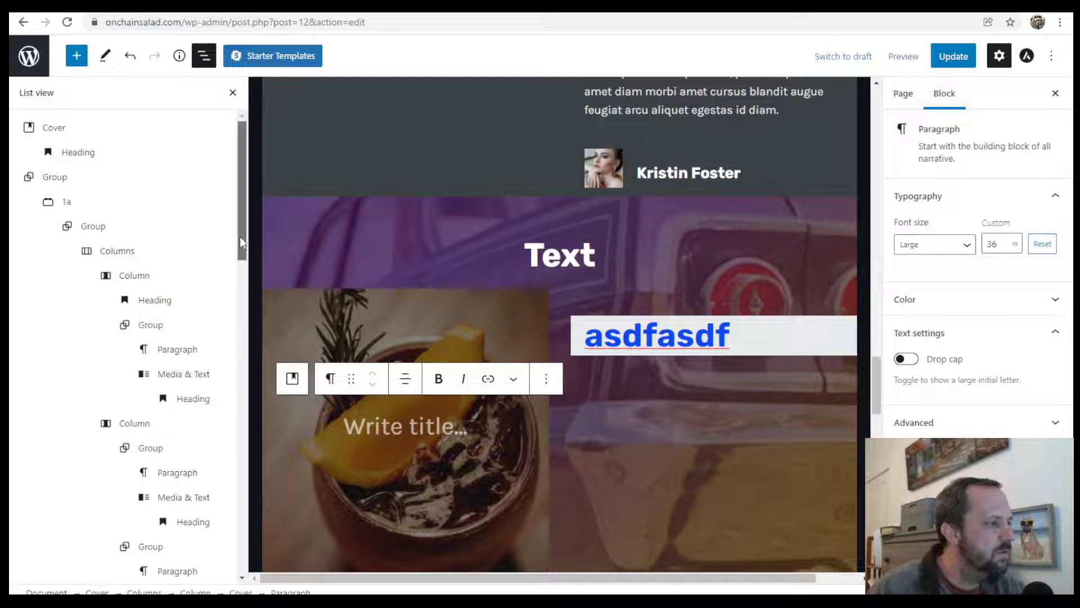
Step: Select the outer car cover and drag its bottom edge down to make it taller
left_click_drag(241, 250, 241, 565)
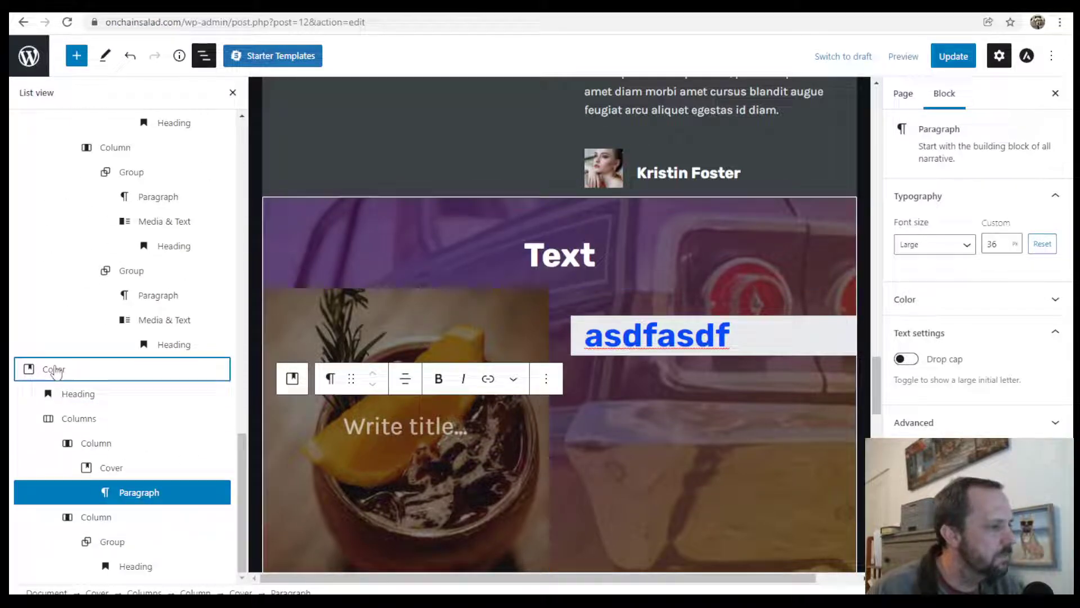
left_click(54, 369)
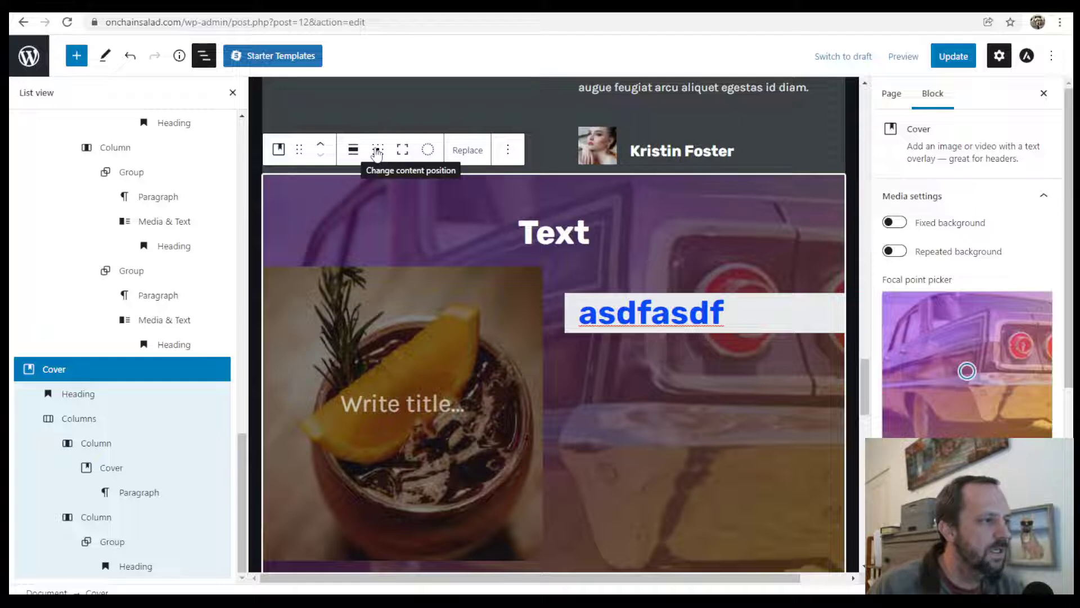
scroll(647, 517, "down", 3)
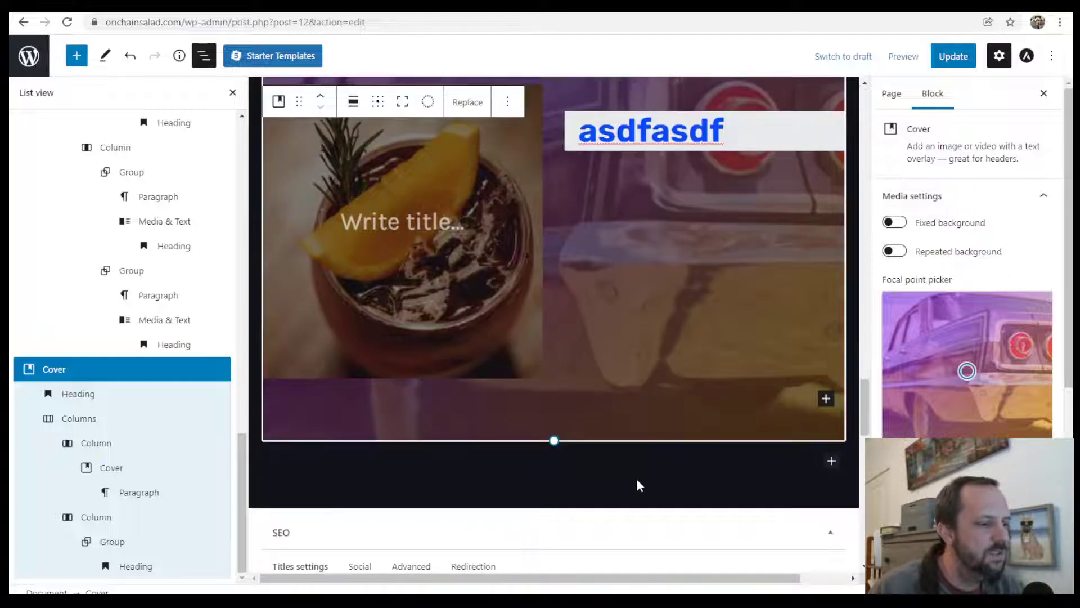
left_click_drag(554, 440, 554, 531)
scroll(521, 229, "up", 3)
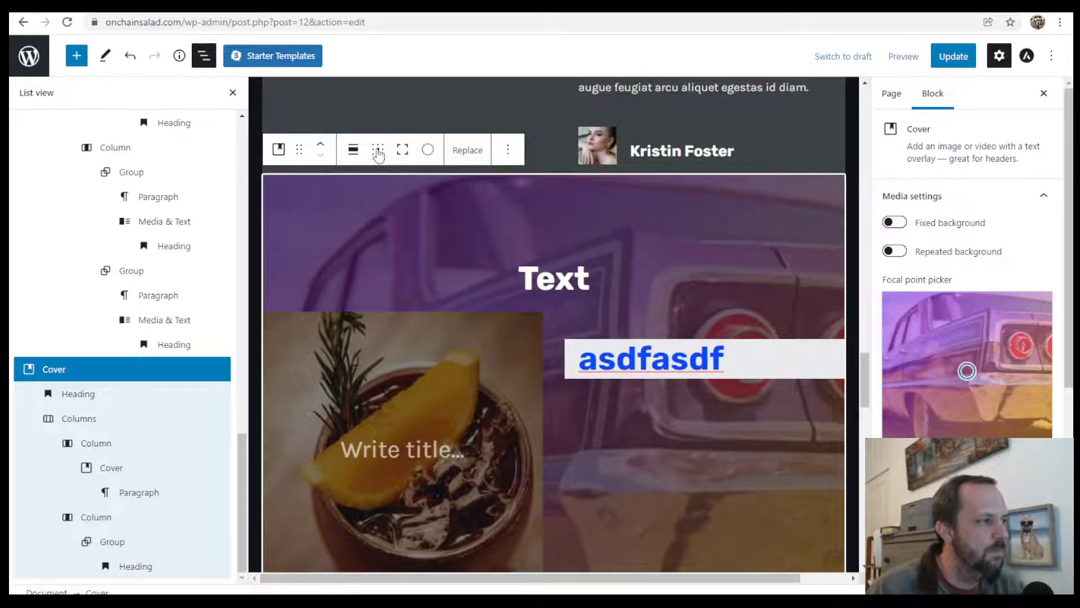
Step: Try top, right and left content positions, then return the cover content to centre
left_click(378, 153)
left_click(399, 193)
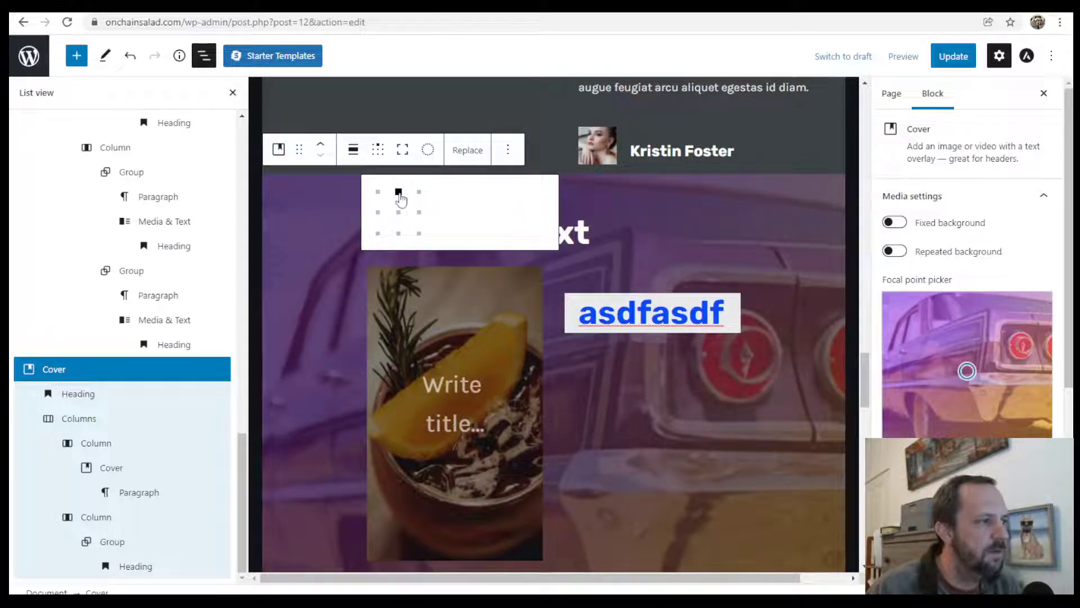
left_click(420, 213)
left_click(378, 213)
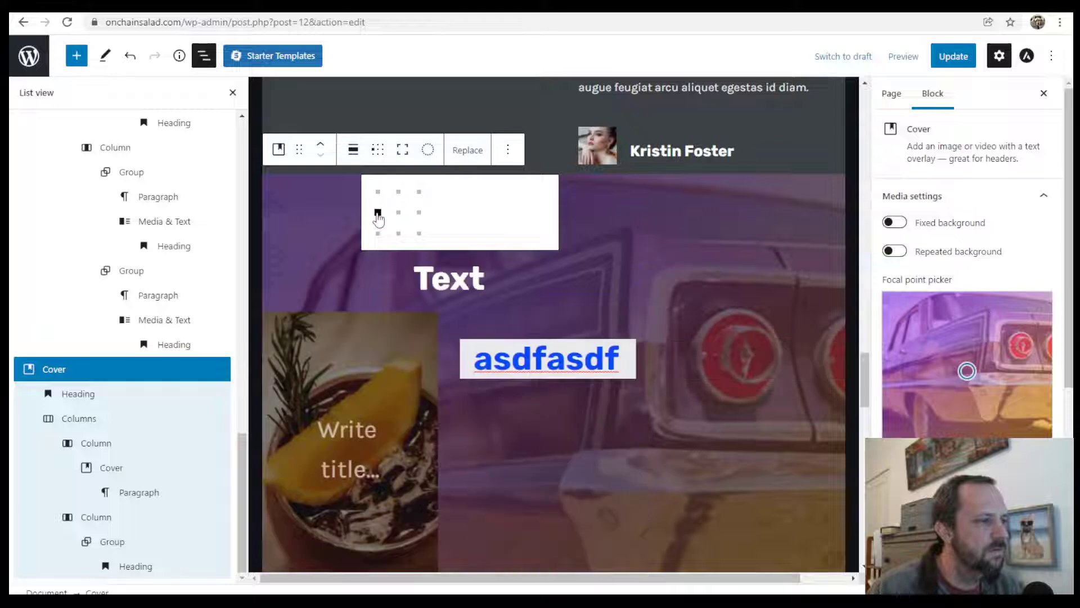
left_click(398, 213)
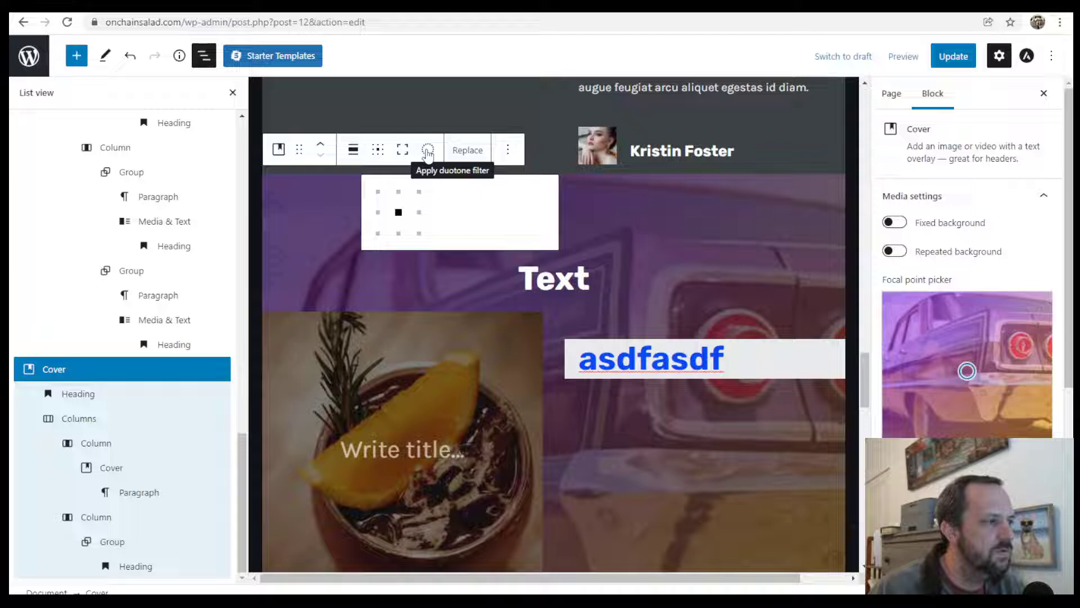
scroll(962, 312, "down", 5)
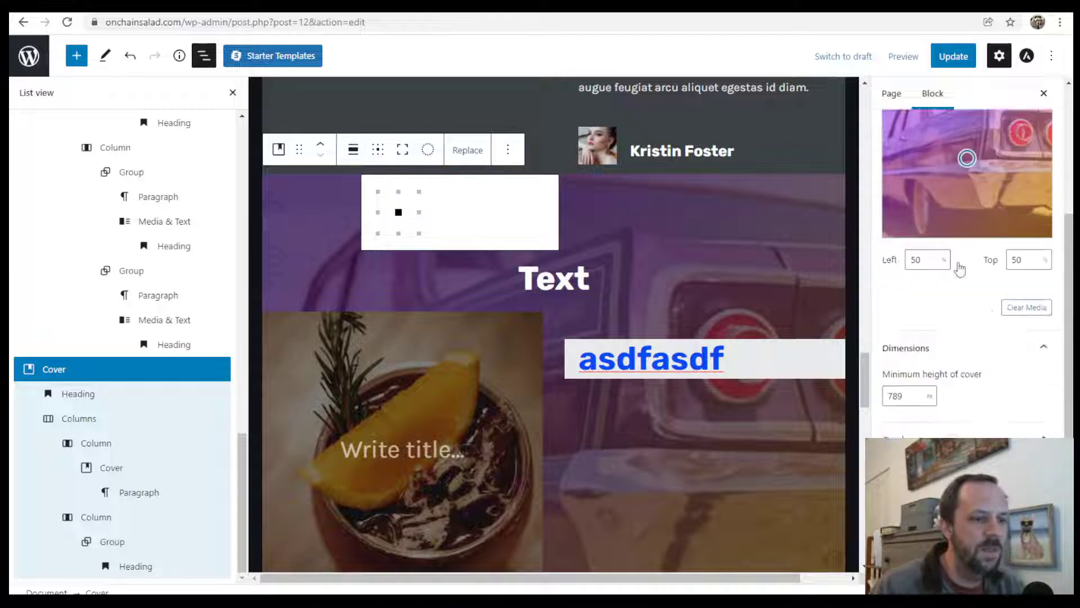